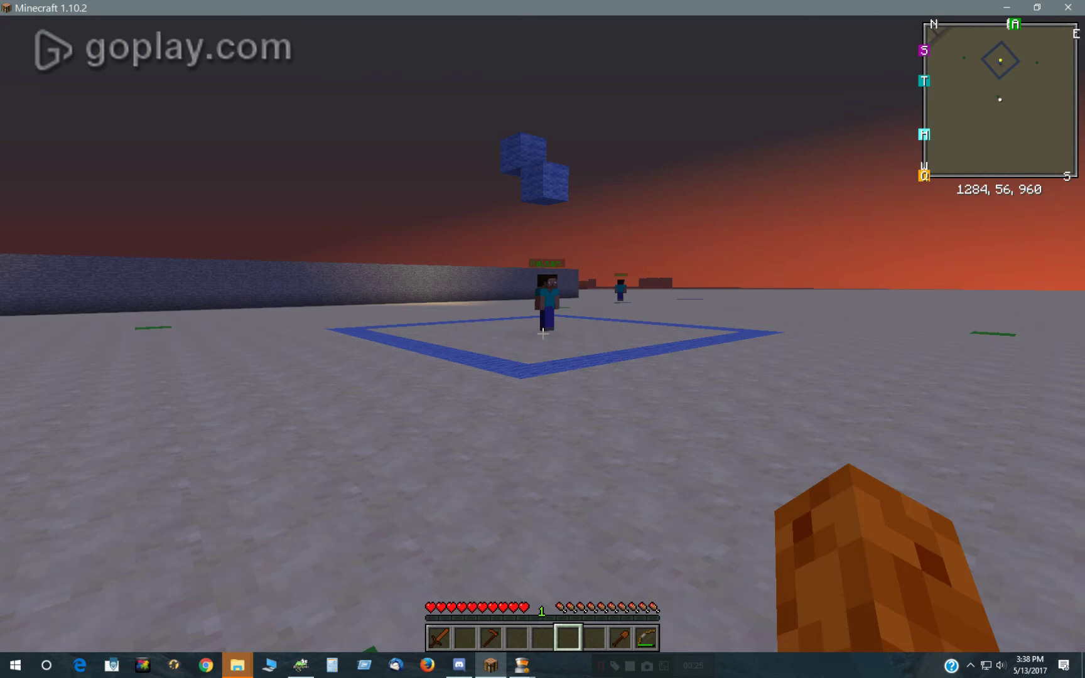
# Walk forward toward Xalgan's blue wool square to come within 5 blocks
pyautogui.press('w')
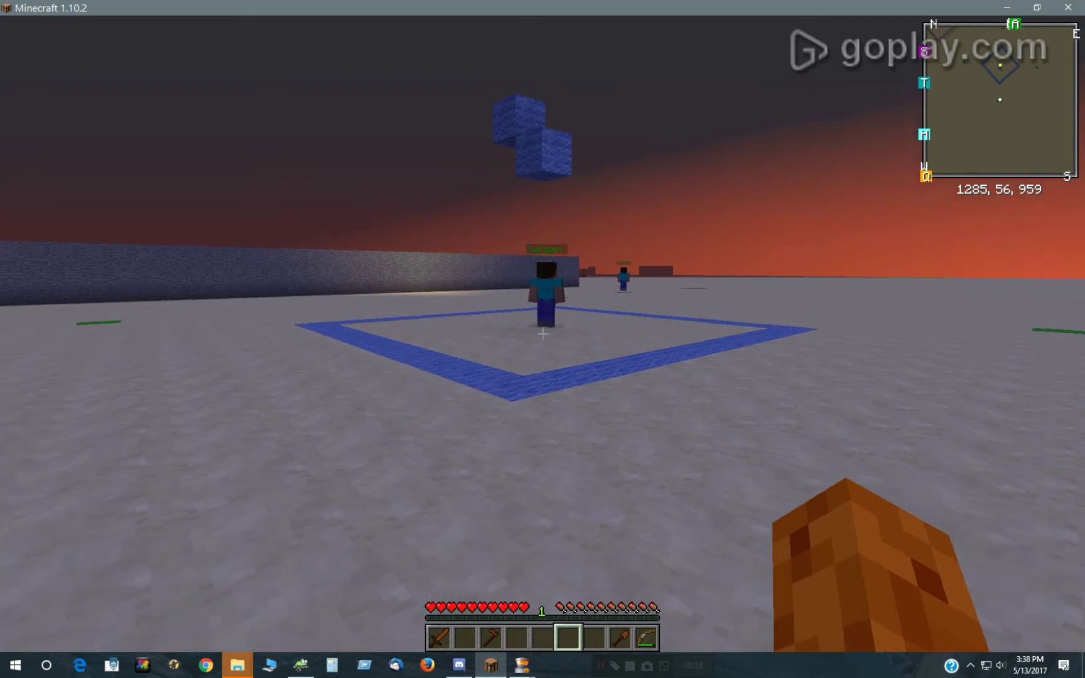
pyautogui.press('w')
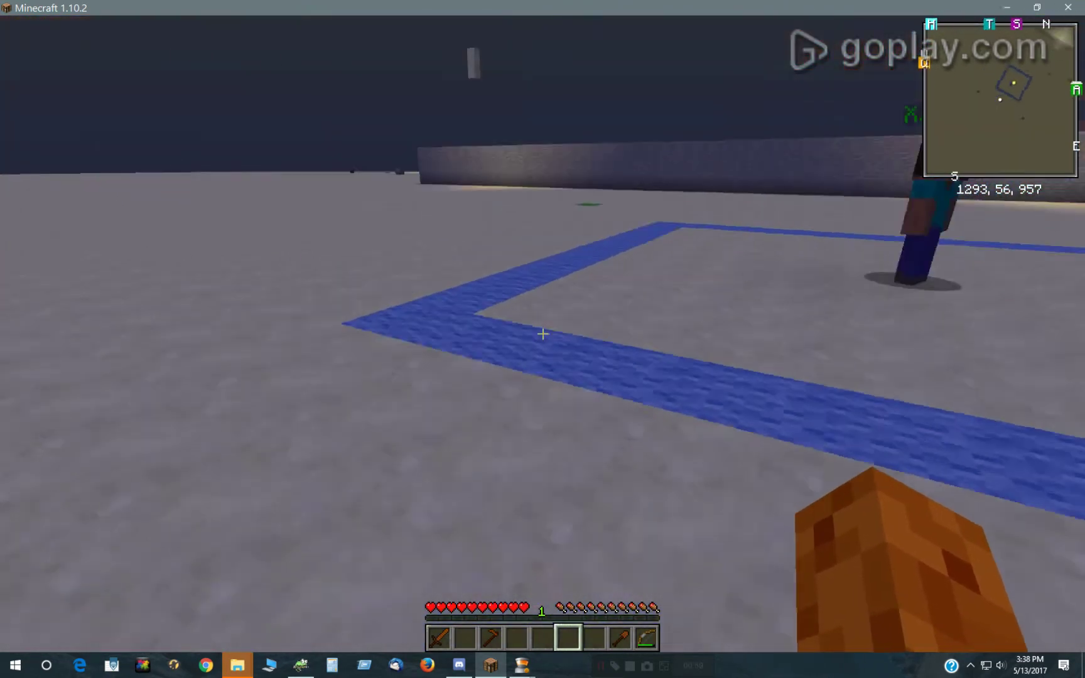
# Step within five blocks of Xalgan, answer its dialog with OK and close it
pyautogui.press('w')
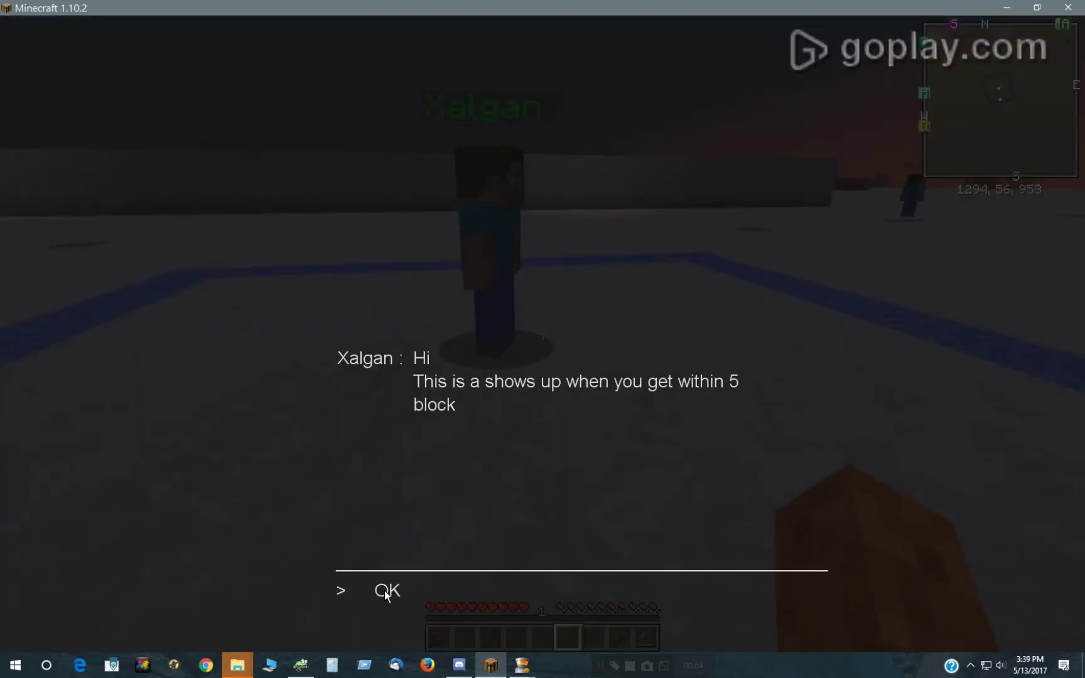
pyautogui.click(385, 592)
pyautogui.click(412, 587)
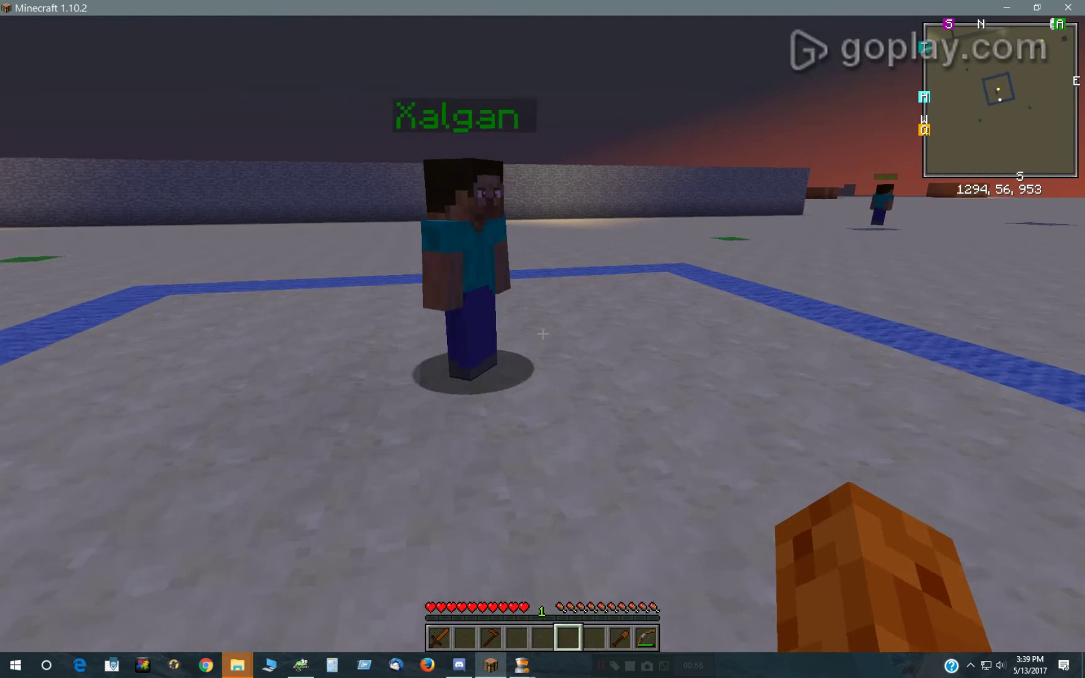
# Walk out of Xalgan's area and back in, then close the re-triggered dialog
pyautogui.press('w')
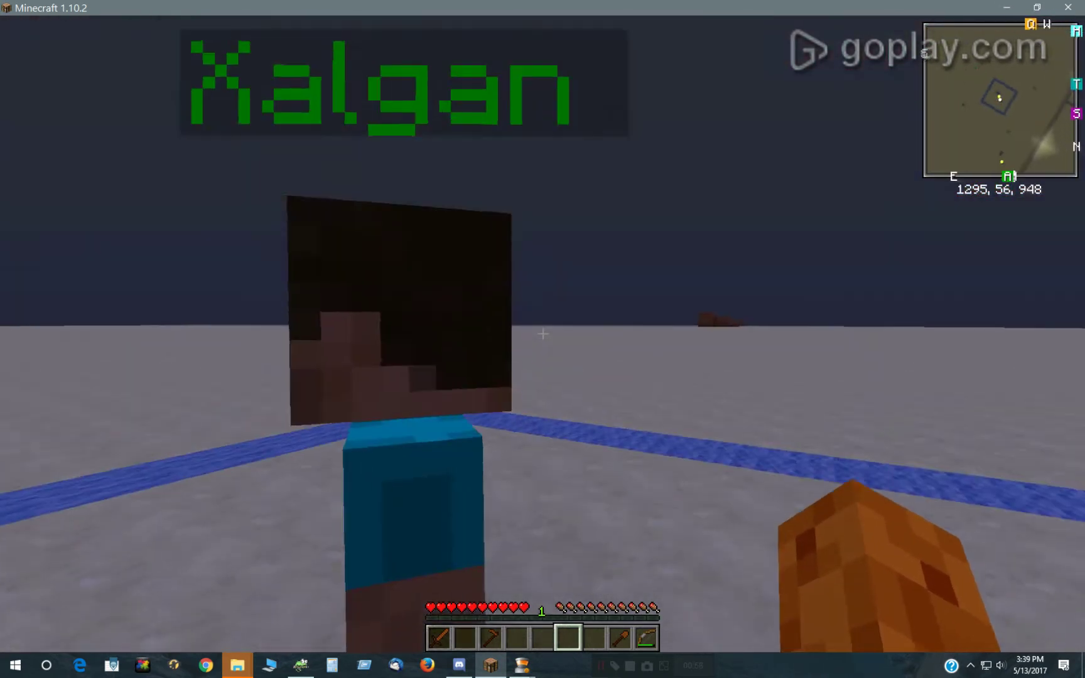
pyautogui.press('s')
pyautogui.press('w')
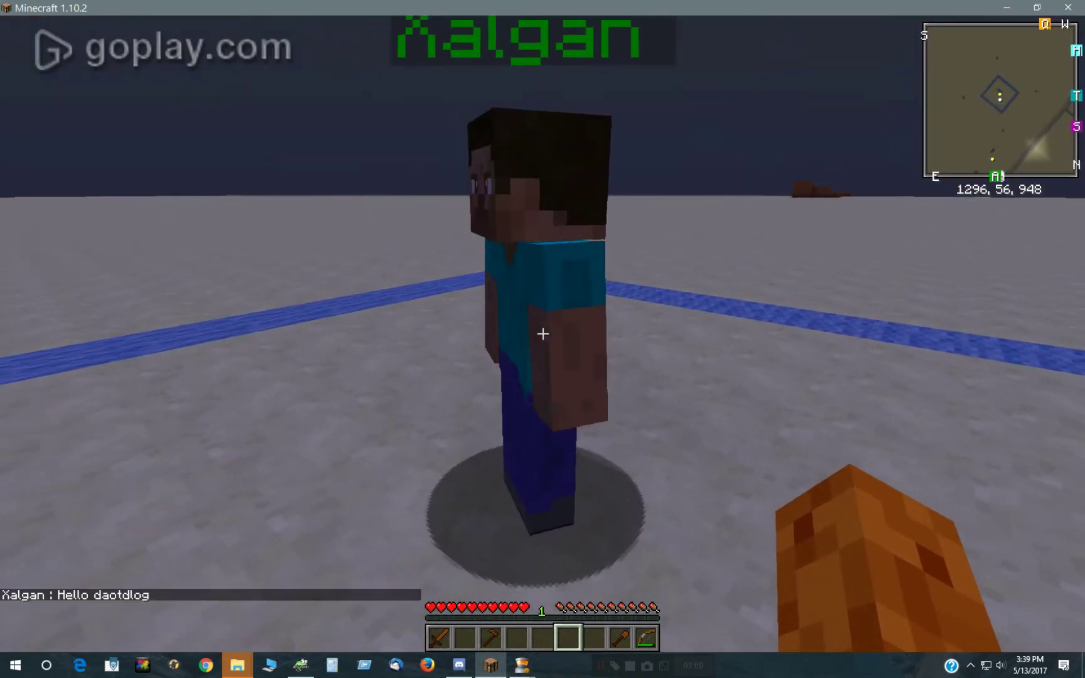
pyautogui.press('w')
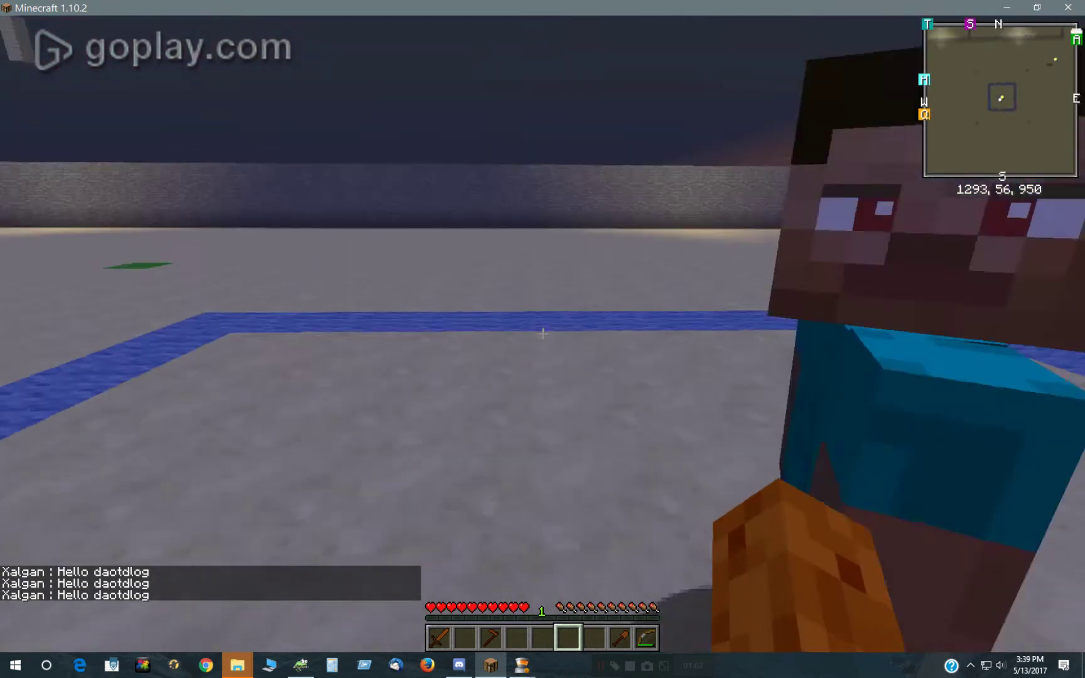
pyautogui.press('w')
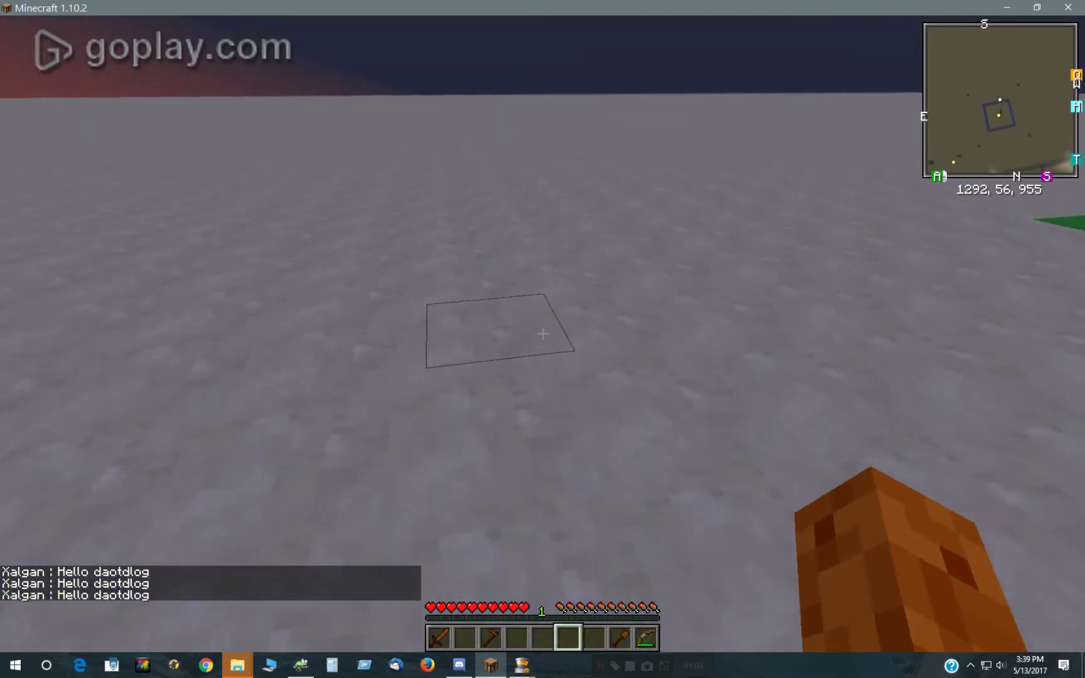
pyautogui.press('w')
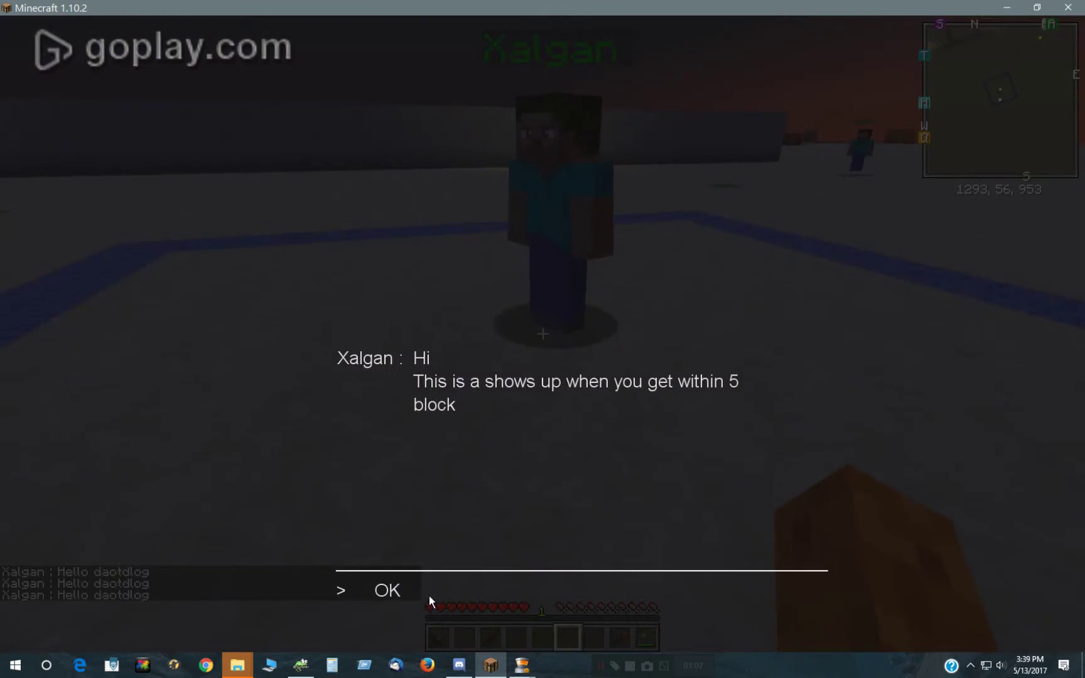
pyautogui.click(424, 593)
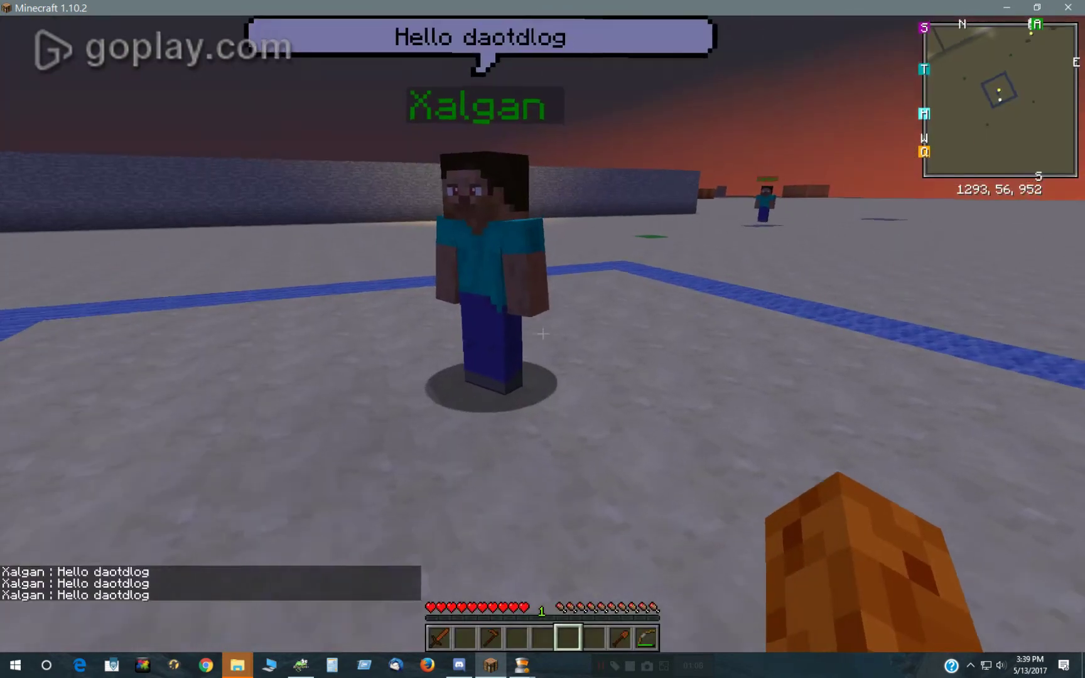
pyautogui.press('w')
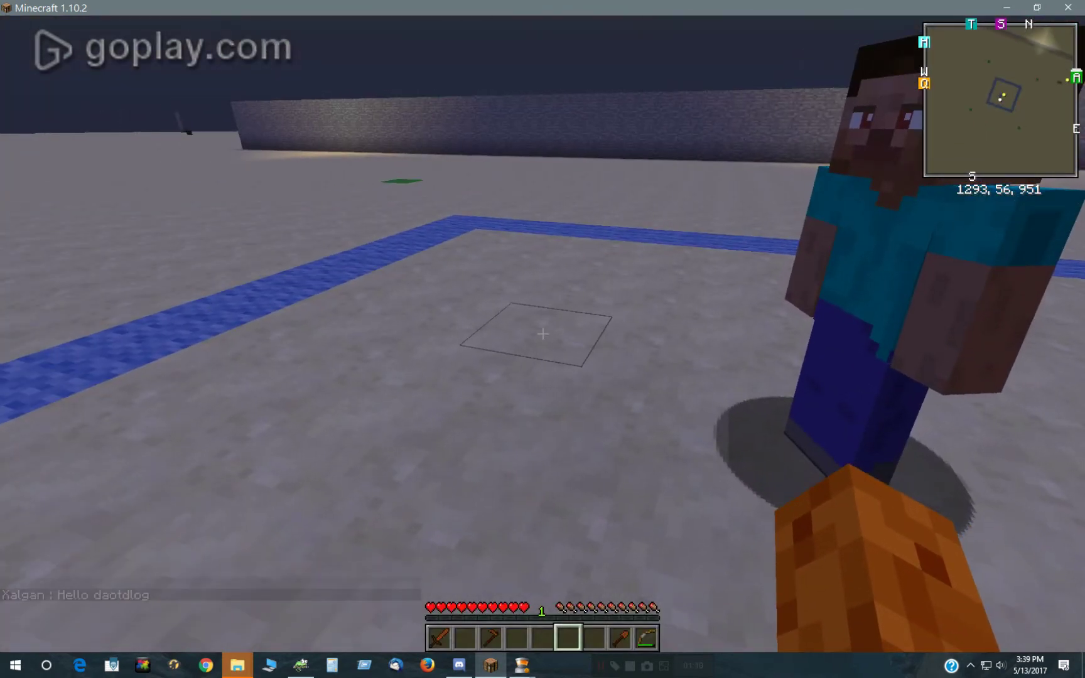
pyautogui.write('/')
# Teleport 20 blocks away with /tp ~20, fixing a mistyped letter first
pyautogui.press('Escape')
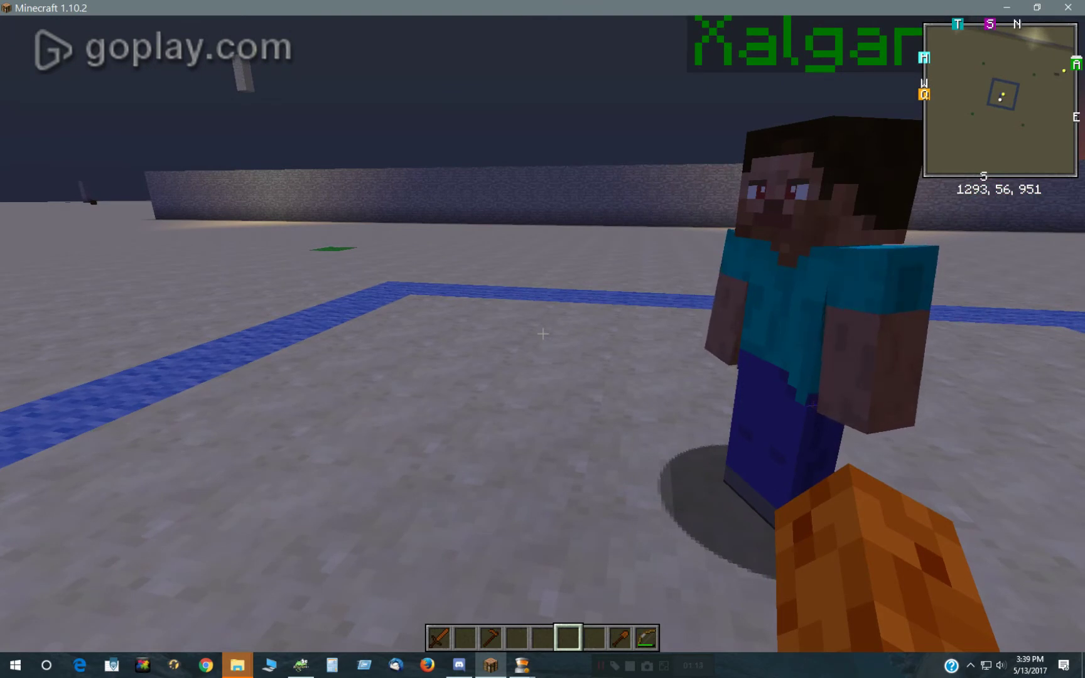
pyautogui.write('/ty')
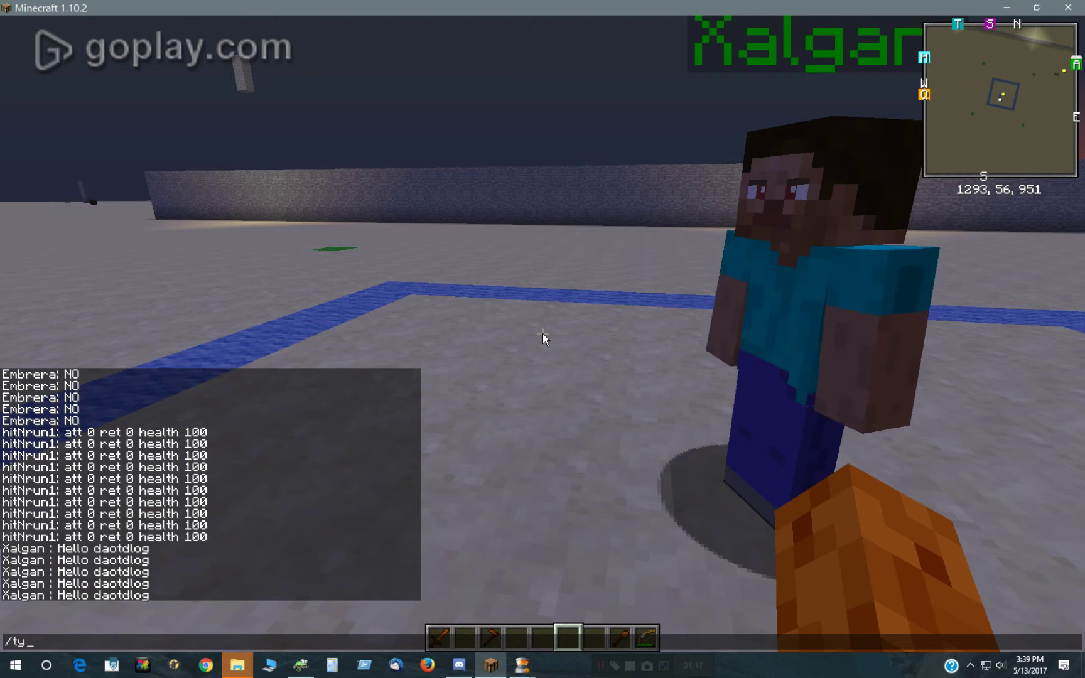
pyautogui.press('BackSpace')
pyautogui.write('tp daotdlog ~20 ~ ~')
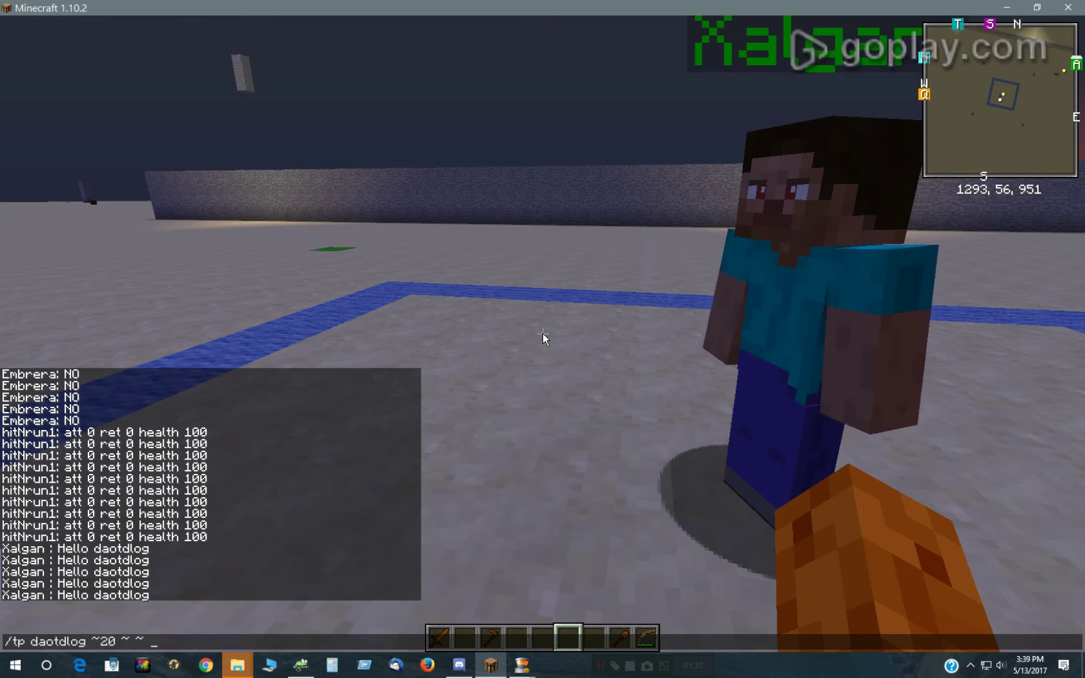
pyautogui.press('Return')
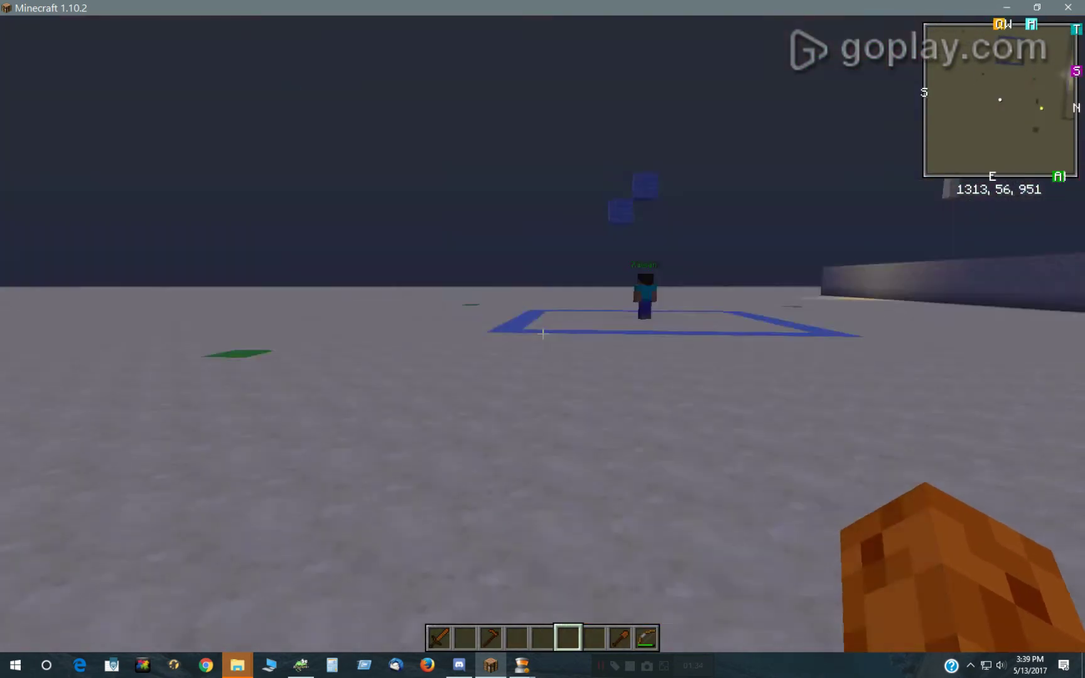
# Walk around the new spot and turn back toward Xalgan's blue square
pyautogui.press('w')
pyautogui.press('w')
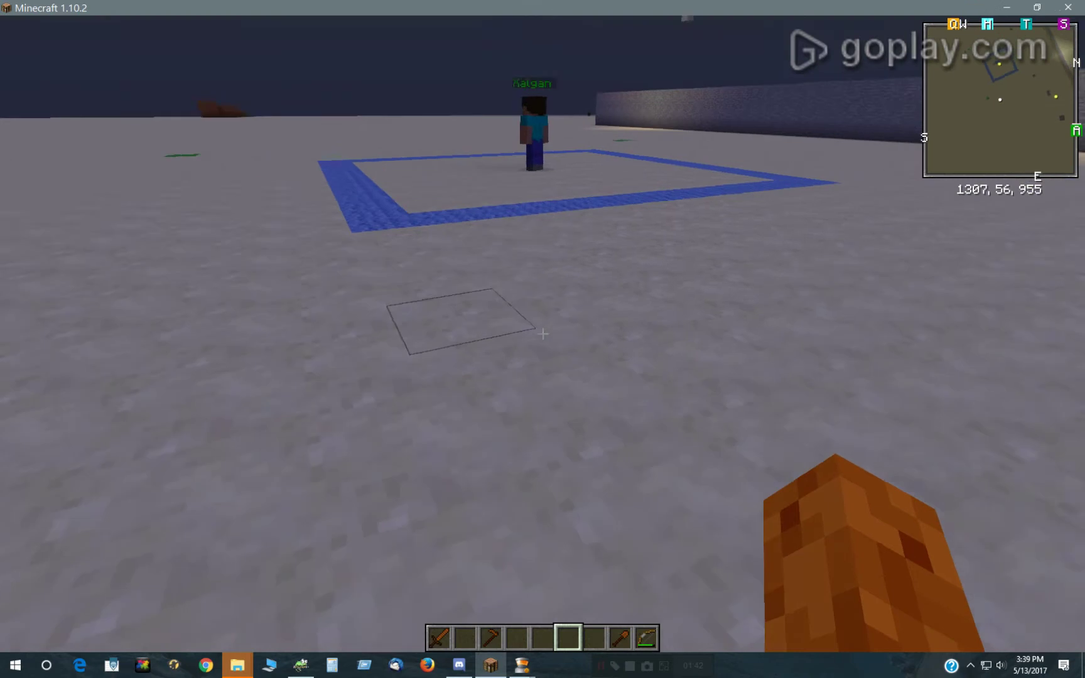
pyautogui.press('w')
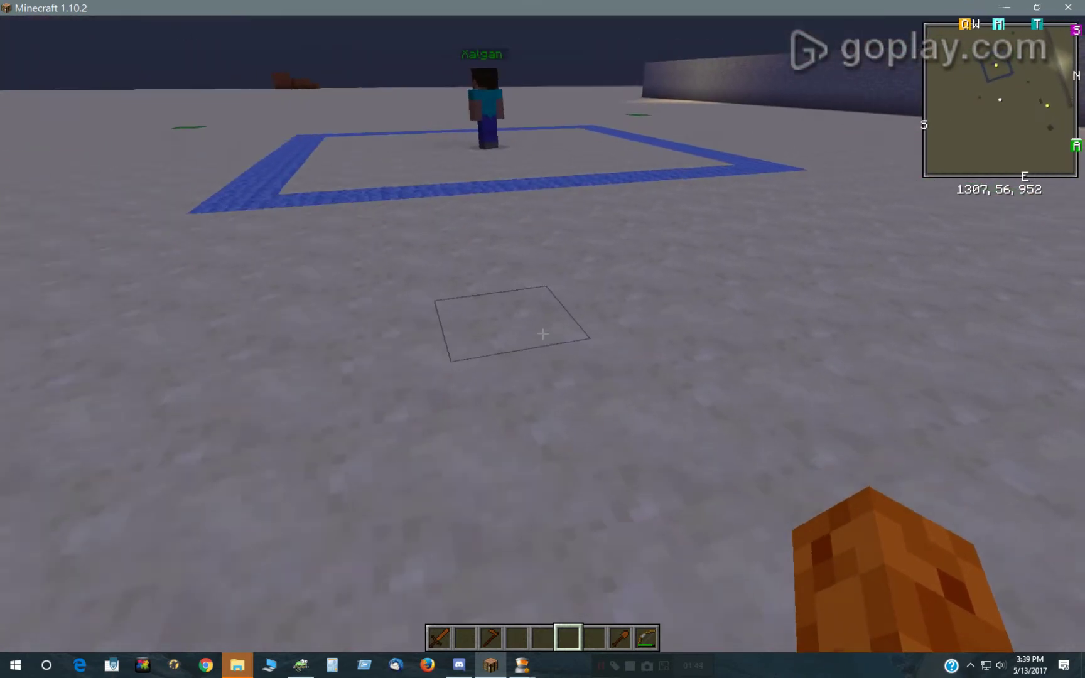
pyautogui.press('w')
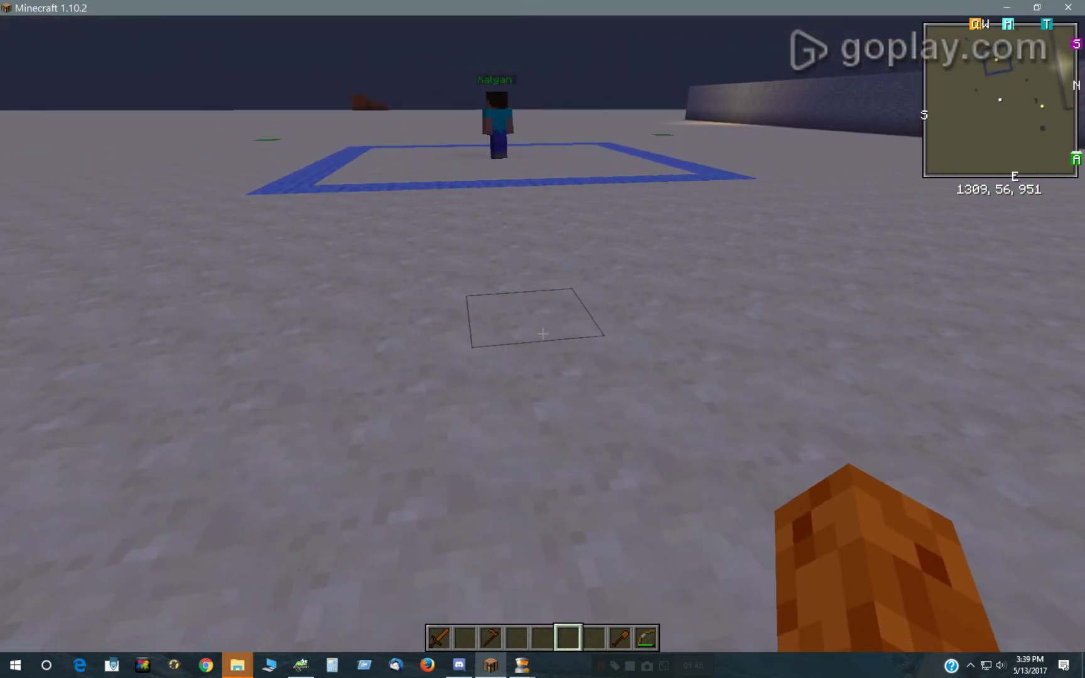
# Recall the previous /tp command and edit it to ~-20, removing the stray '='
pyautogui.press('/')
pyautogui.press('Up')
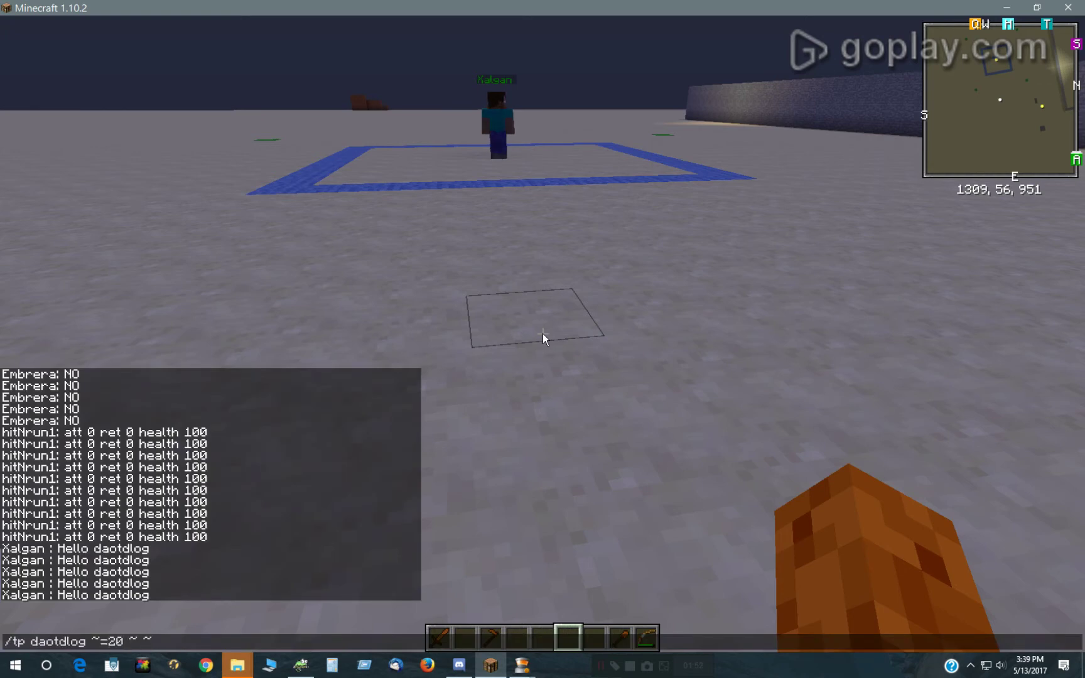
pyautogui.press('BackSpace')
# Teleport back 20 blocks, walk into Xalgan's area, and close its greeting dialog
pyautogui.press('Return')
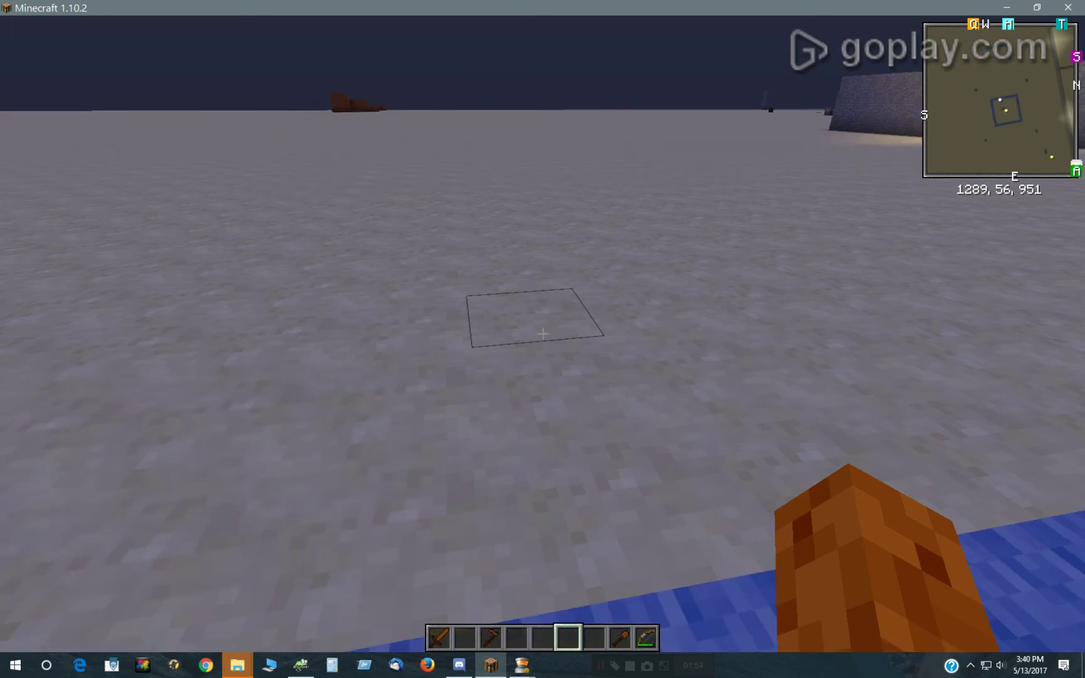
pyautogui.press('w')
pyautogui.press('w')
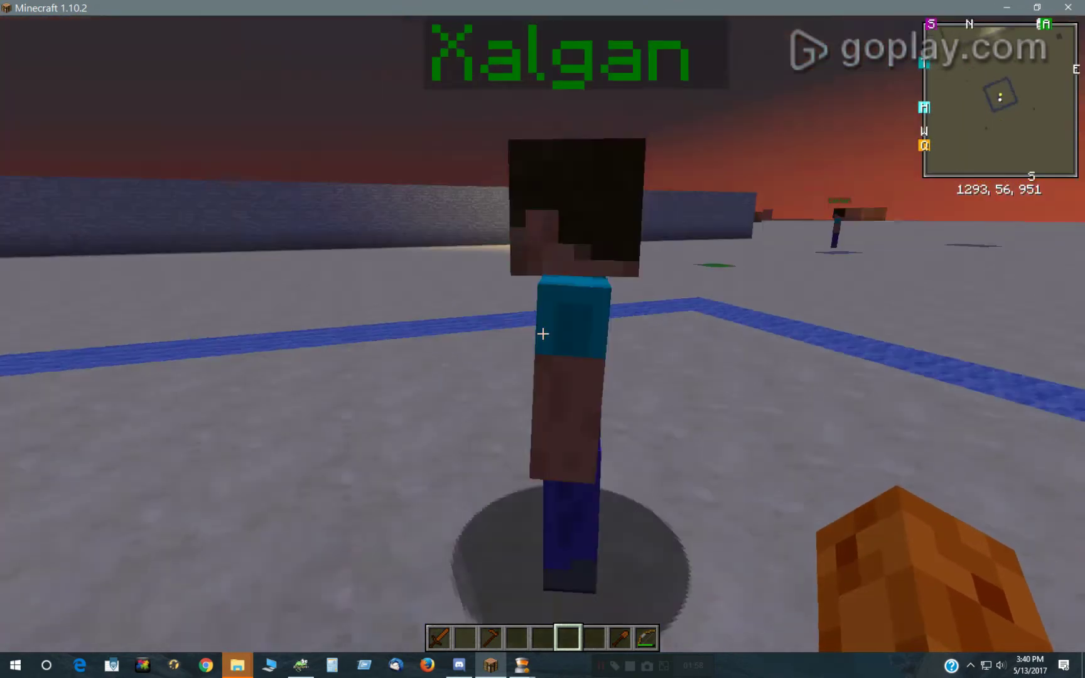
pyautogui.press('w')
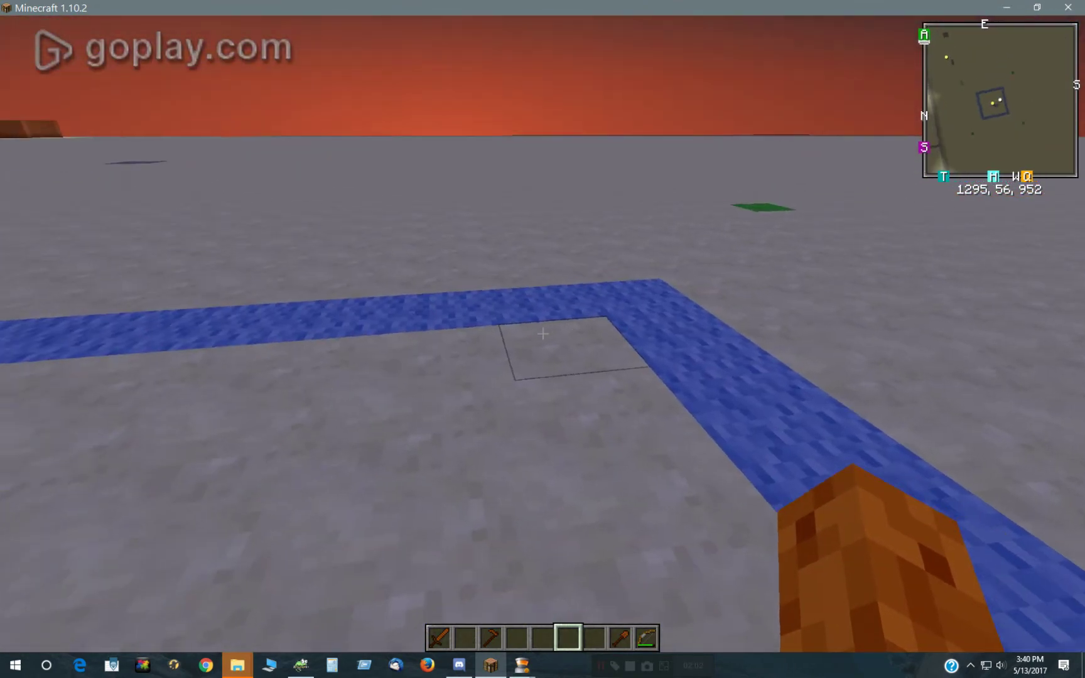
pyautogui.press('w')
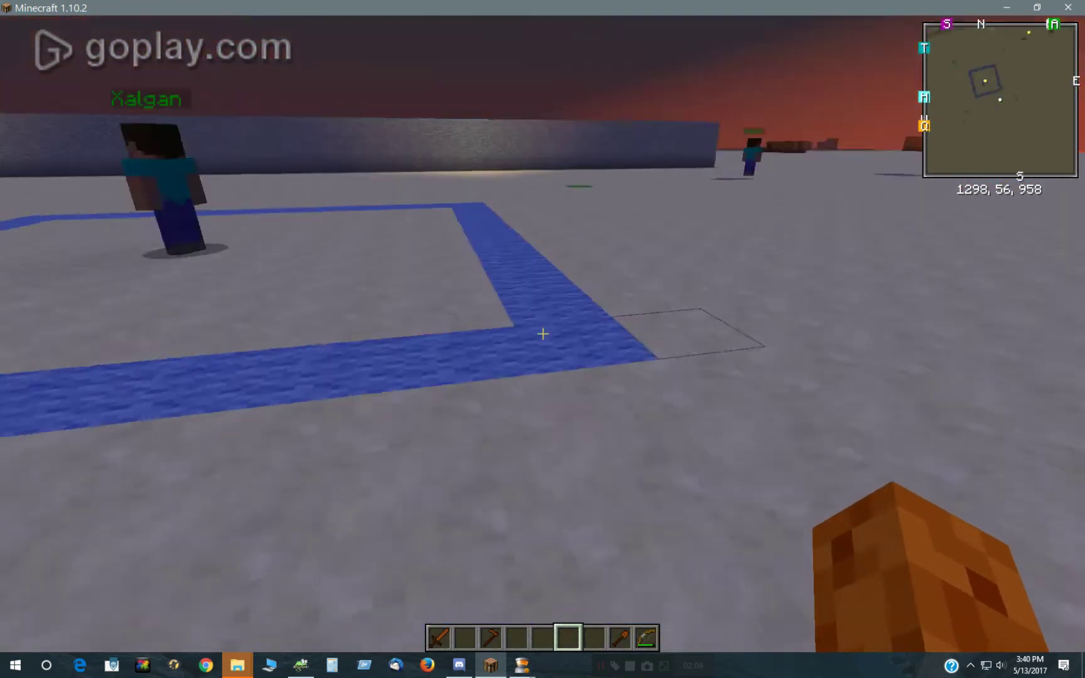
pyautogui.press('w')
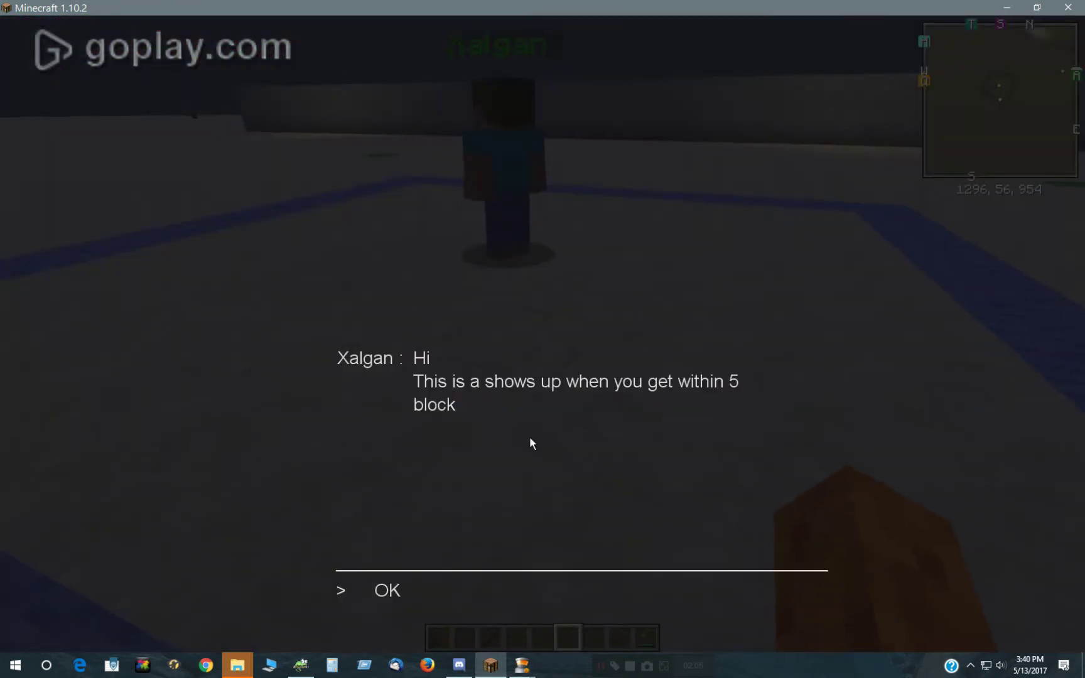
pyautogui.click(388, 592)
# Fly up above the water blocks and Xalgan
pyautogui.press('space')
pyautogui.press('w')
pyautogui.press('space')
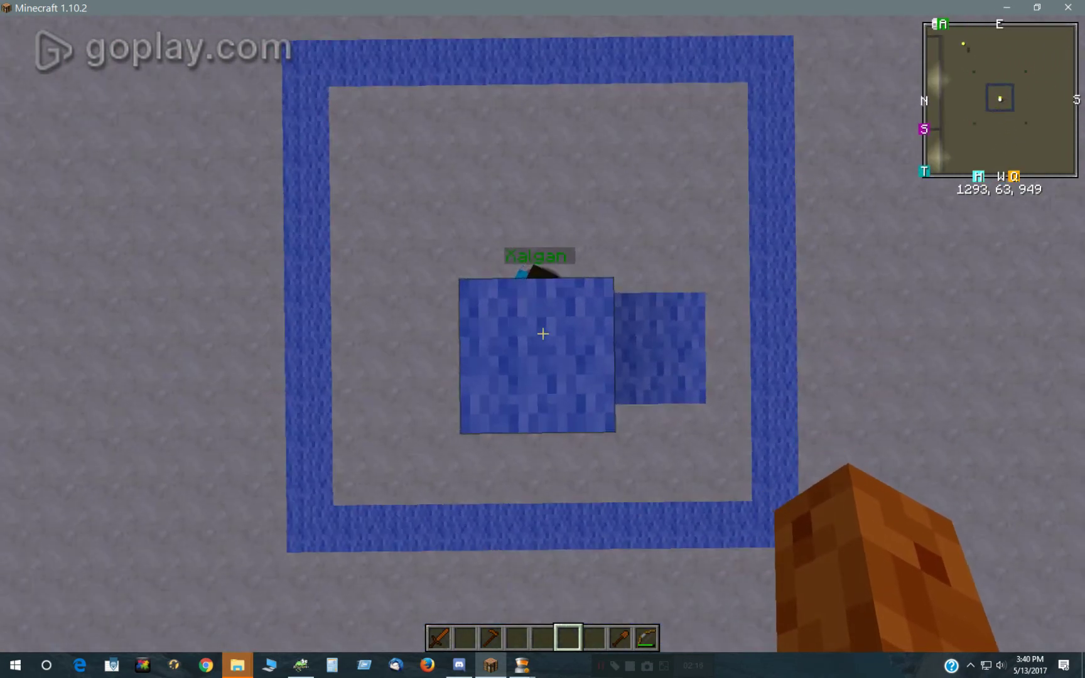
# Descend into Xalgan's range and answer its greeting with OK, dismissing the goodbye, then OK again
pyautogui.press('shift')
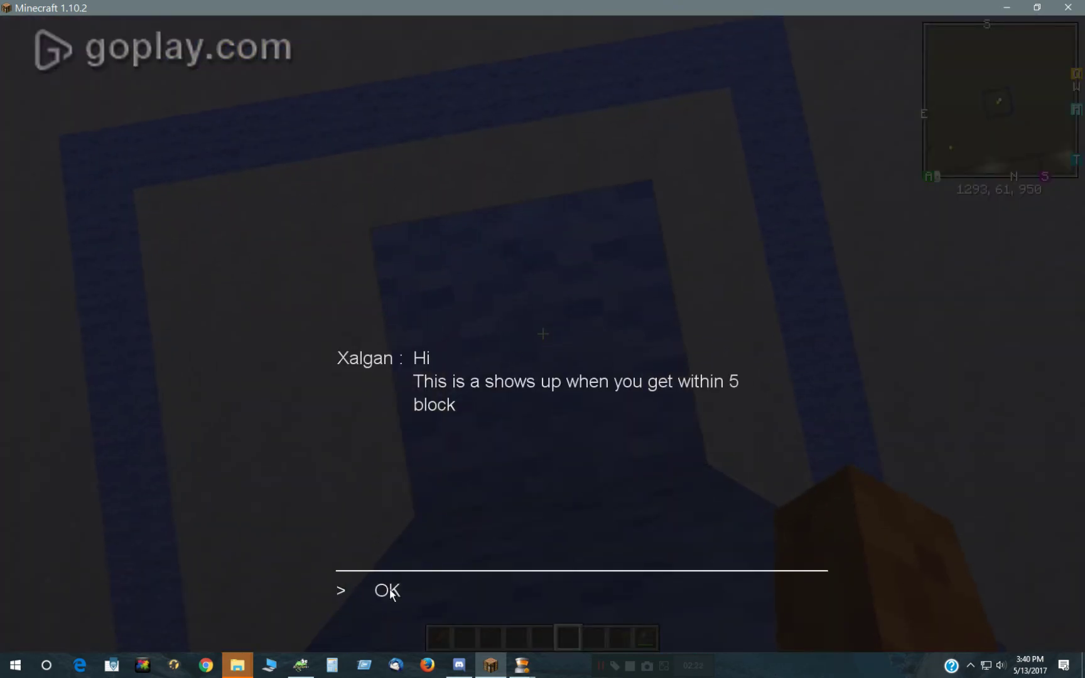
pyautogui.click(390, 592)
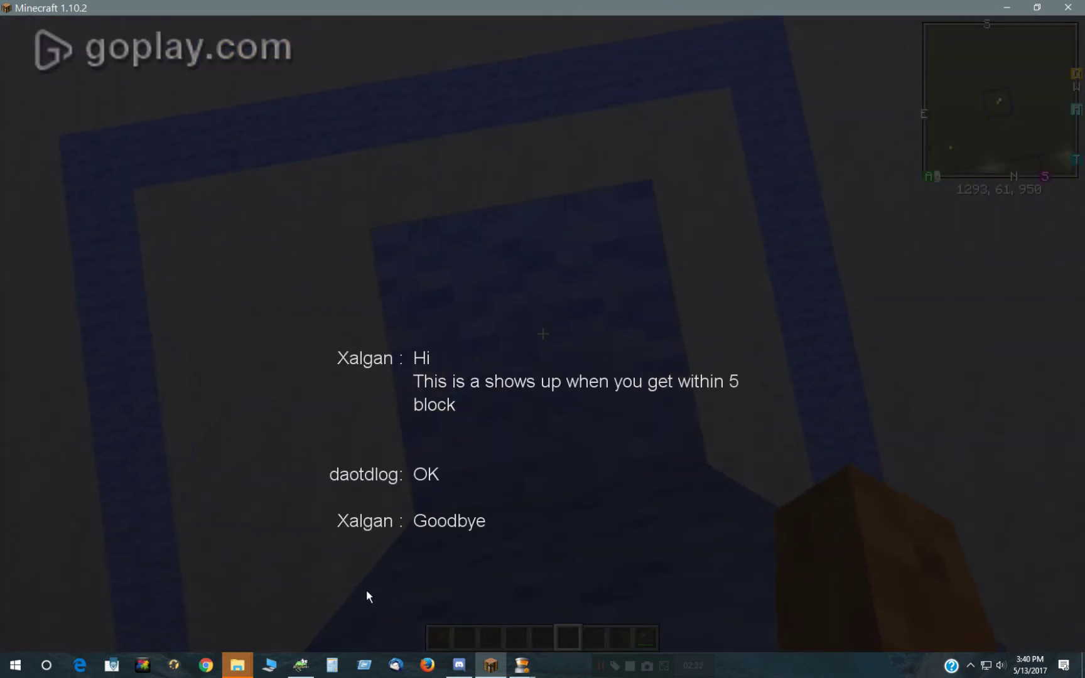
pyautogui.click(428, 602)
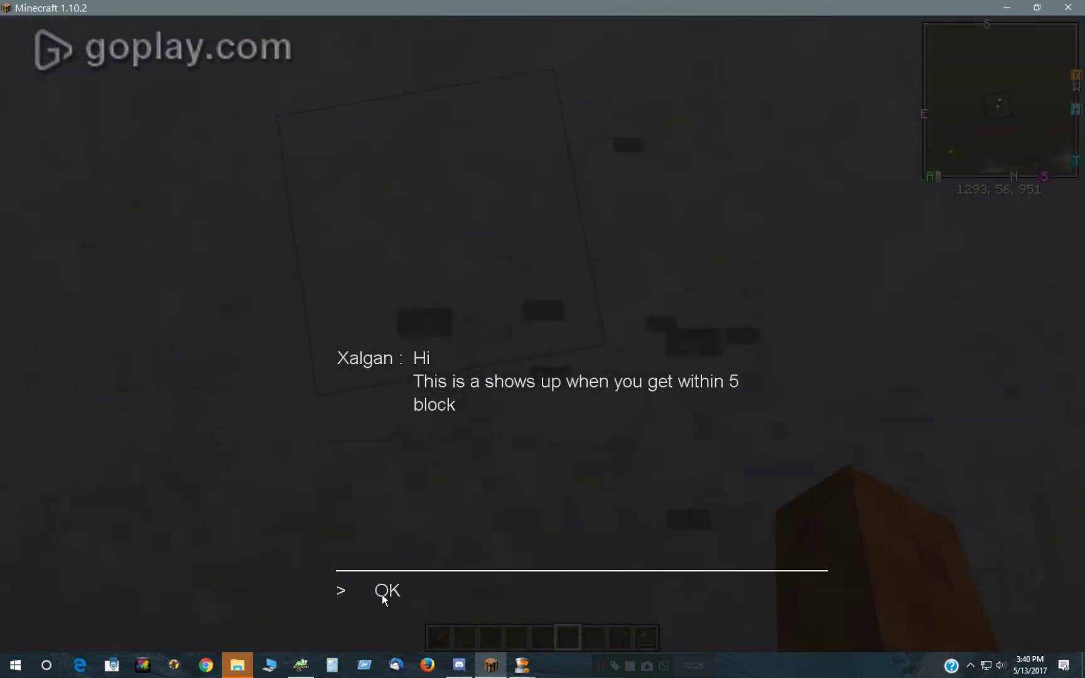
pyautogui.click(379, 591)
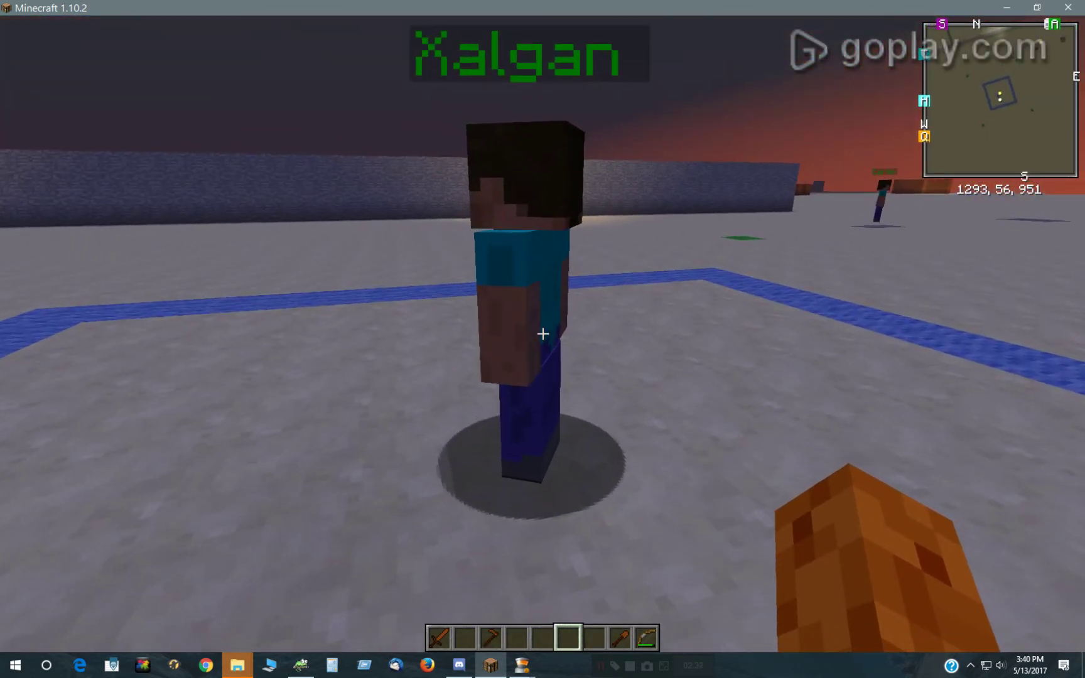
pyautogui.scroll(-2, 542, 334)
pyautogui.rightClick(543, 334)
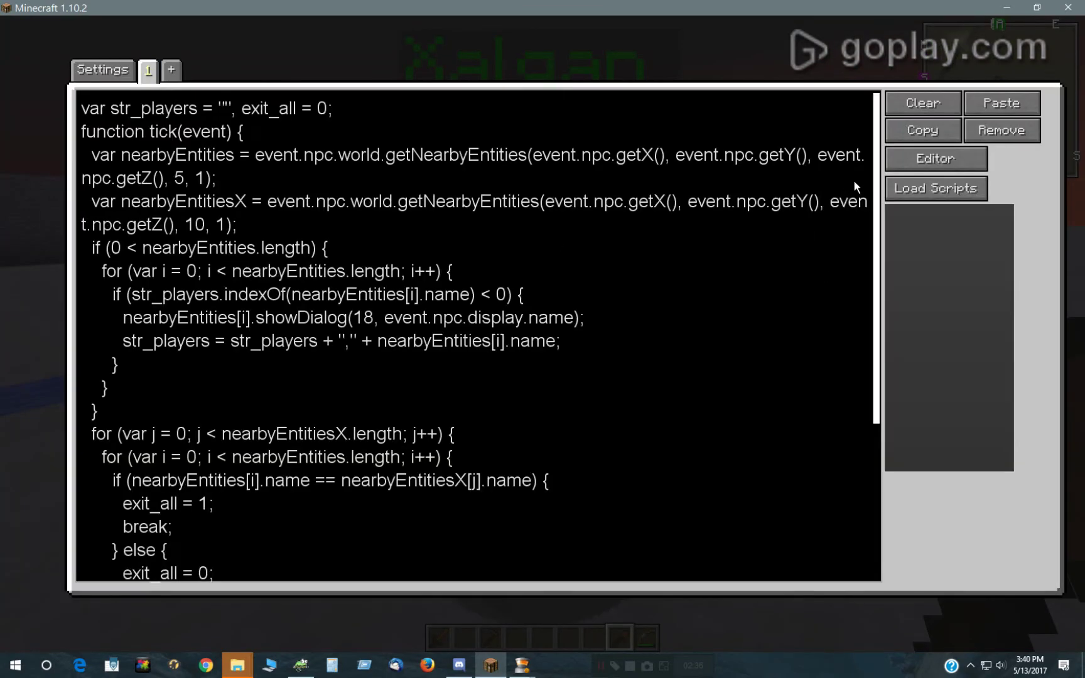
pyautogui.moveTo(878, 208)
pyautogui.mouseDown()
pyautogui.moveTo(896, 393)
pyautogui.moveTo(911, 216)
pyautogui.mouseUp()
pyautogui.moveTo(877, 309); pyautogui.dragTo(874, 486)
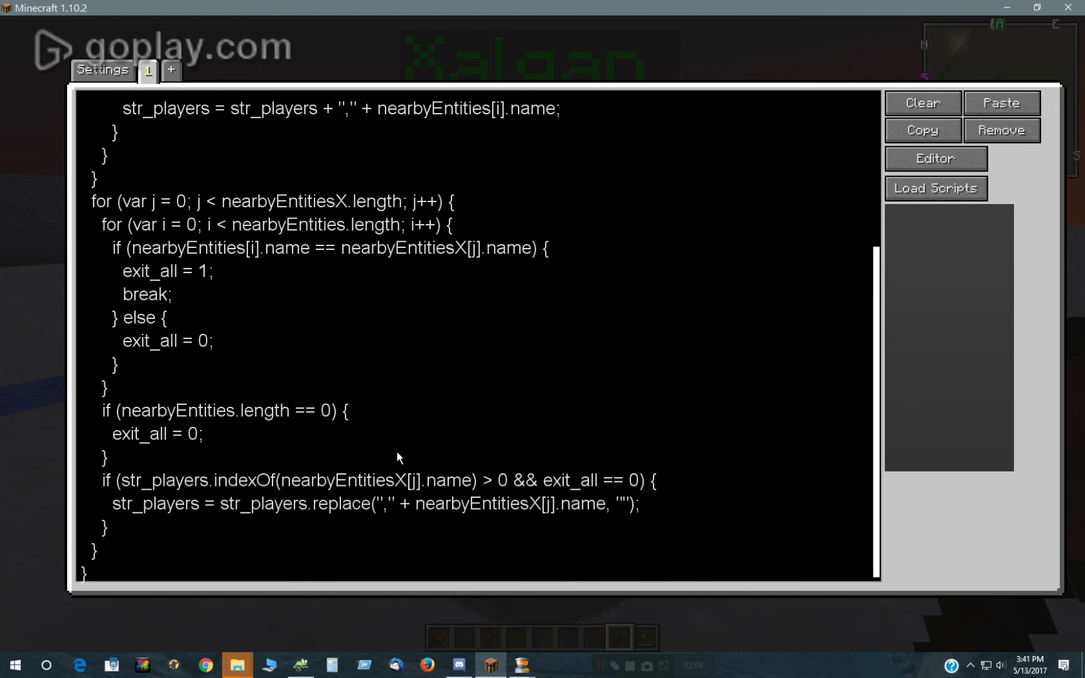
# Leave the script editor and answer Xalgan's greeting dialogs with OK
pyautogui.press('Escape')
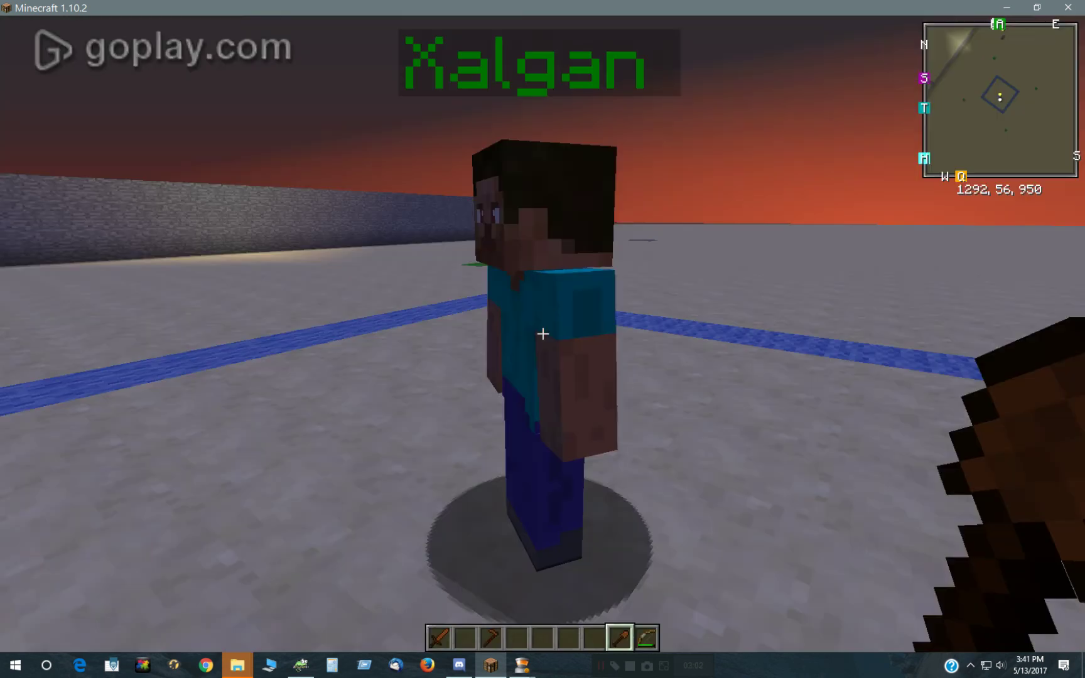
pyautogui.click(388, 591)
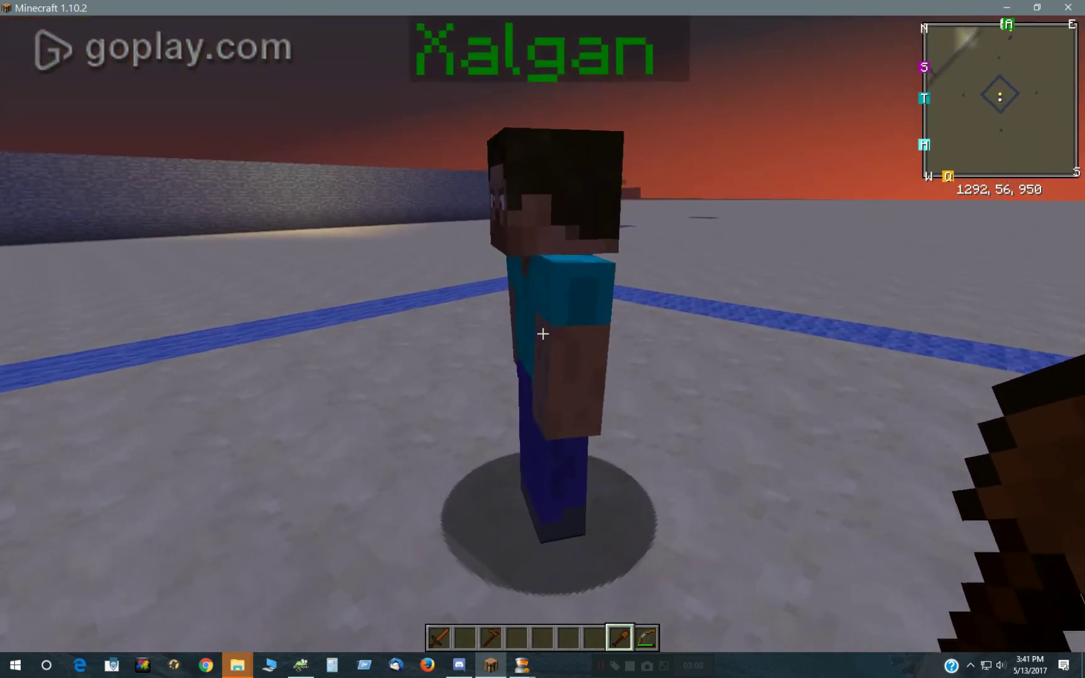
pyautogui.rightClick(542, 334)
pyautogui.press('Escape')
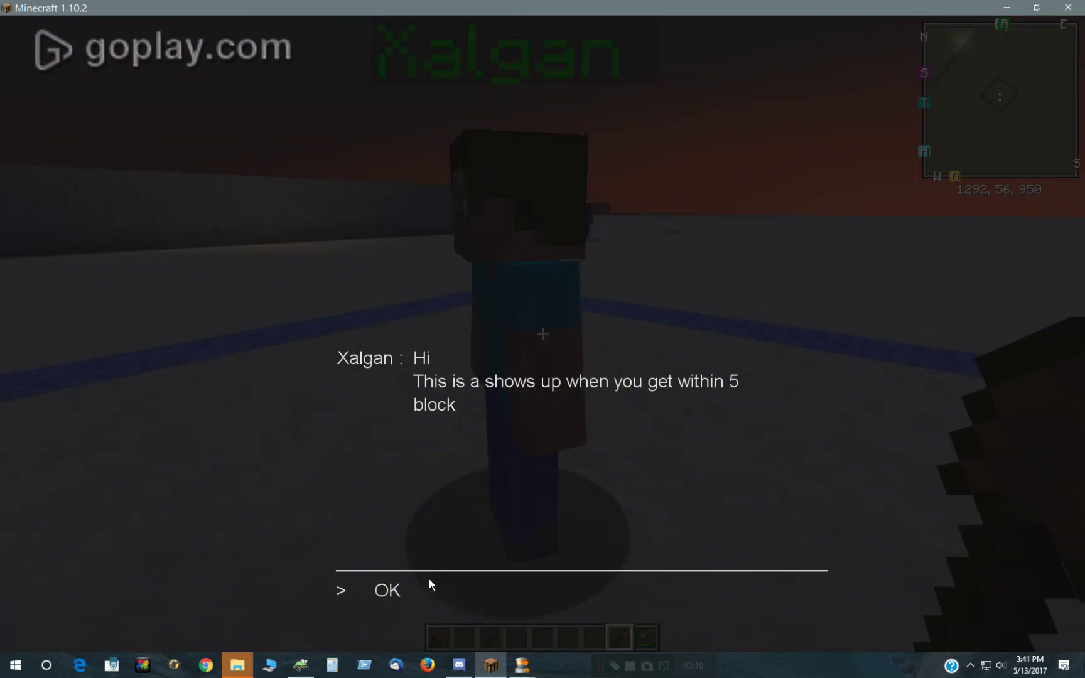
pyautogui.click(430, 585)
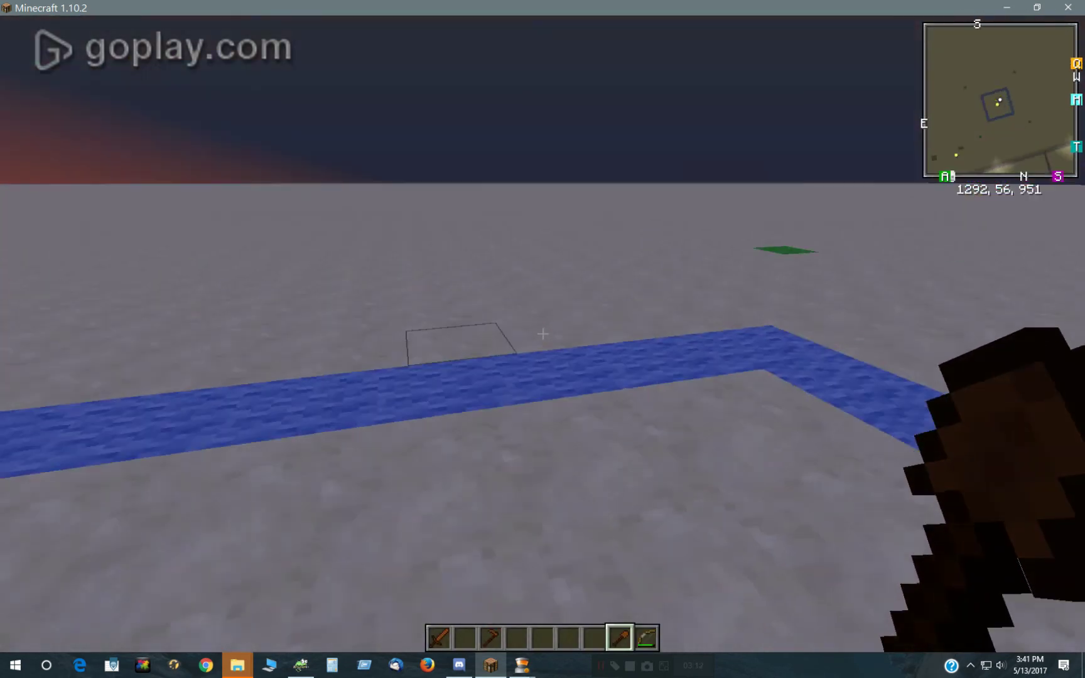
# Walk out beyond the water square and look back at Xalgan
pyautogui.press('w')
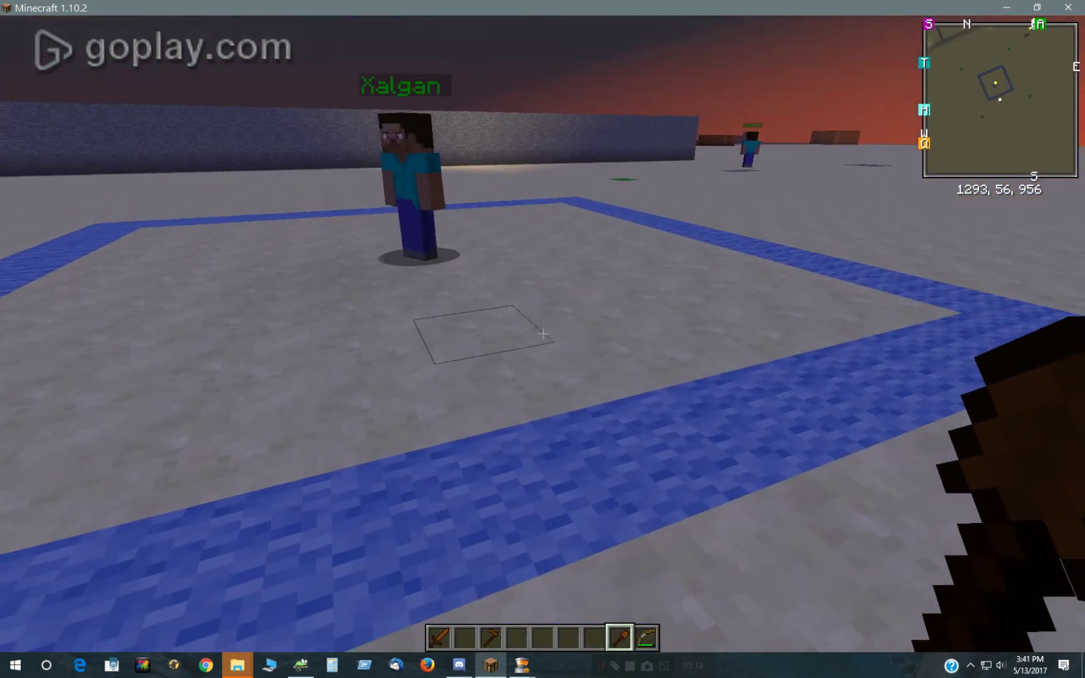
pyautogui.press('w')
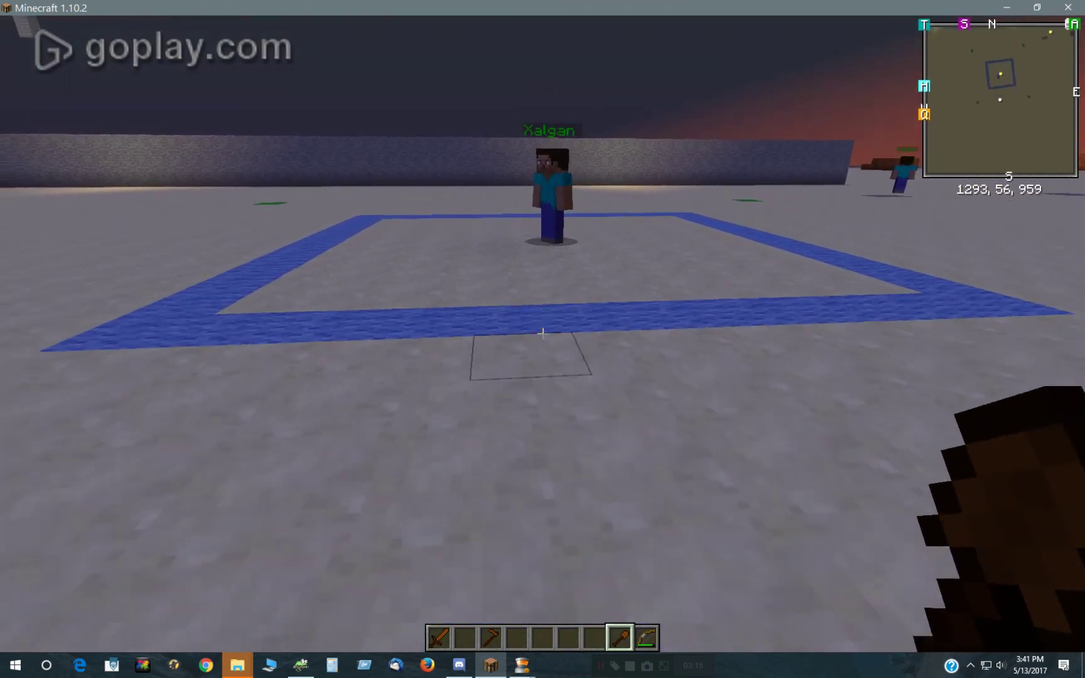
pyautogui.press('w')
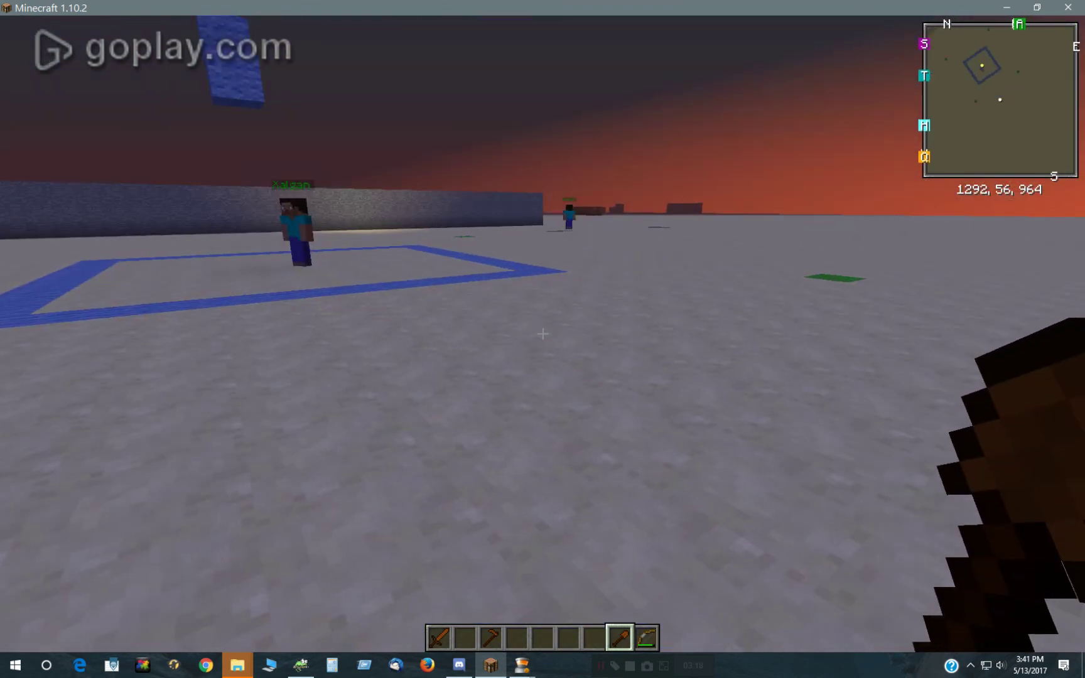
pyautogui.press('w')
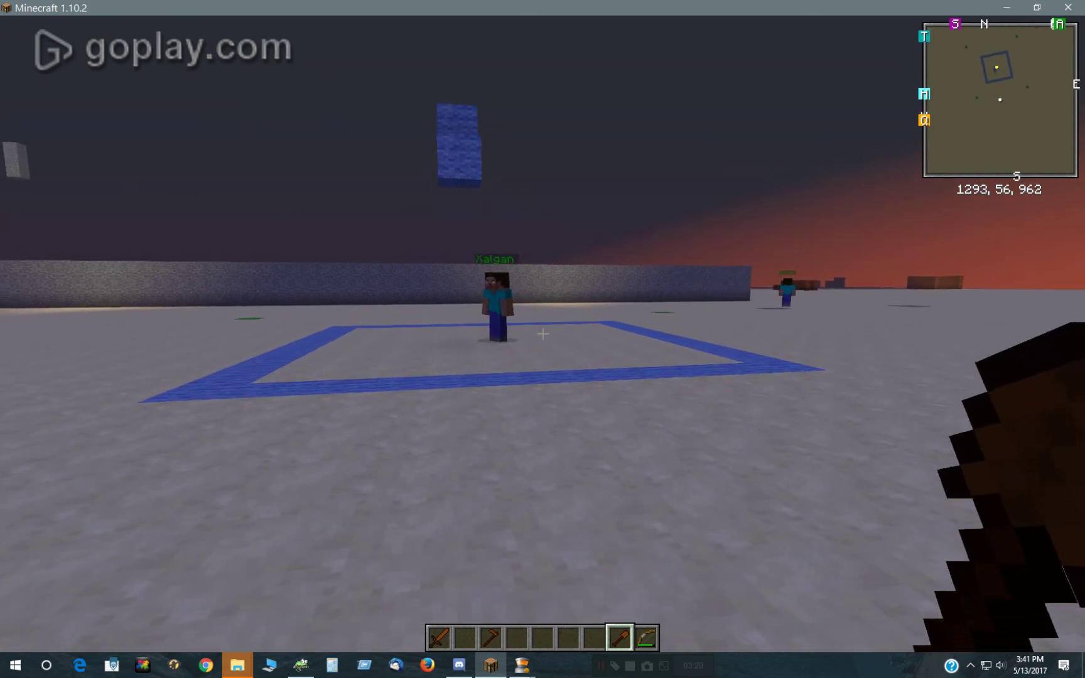